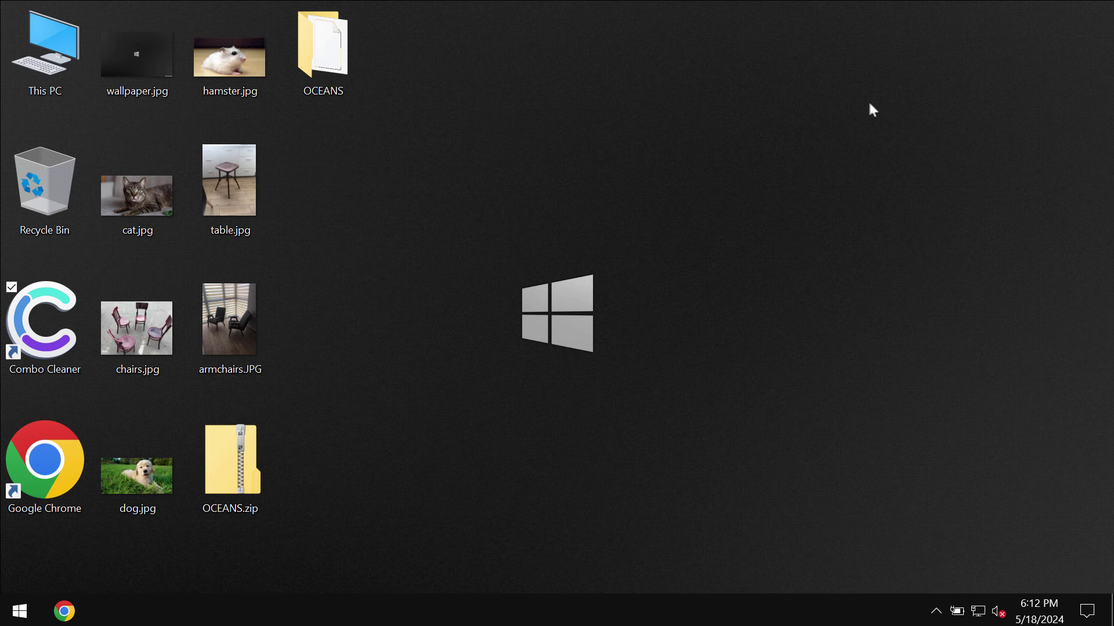
Step: Preview hamster.jpg, cat.jpg, wallpaper.jpg and dog.jpg on the desktop before infection
double_click(224, 82)
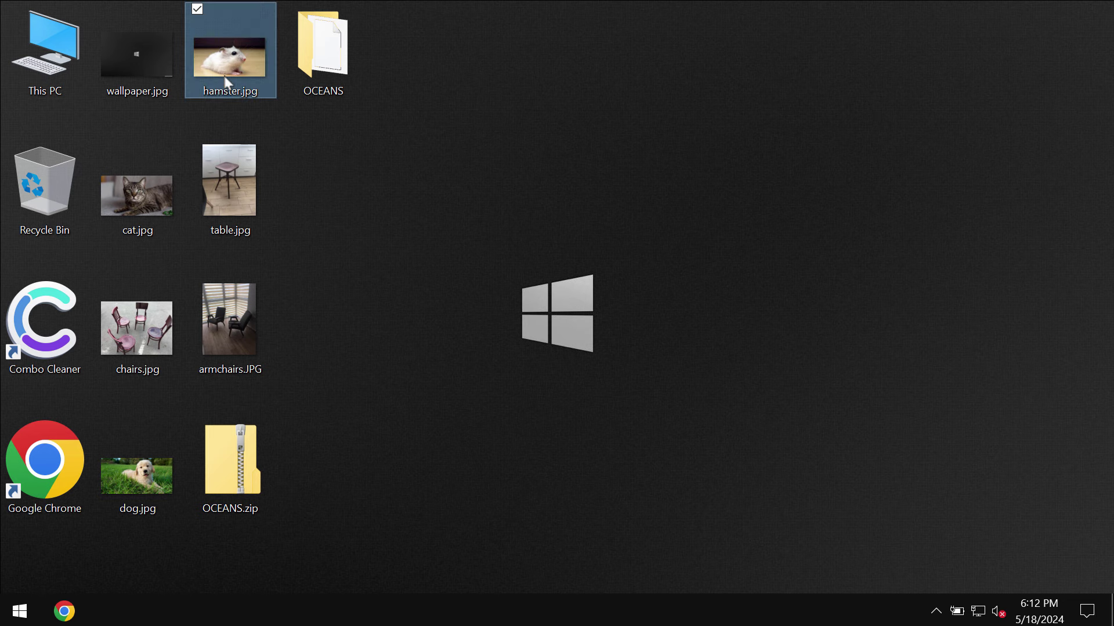
click(1002, 55)
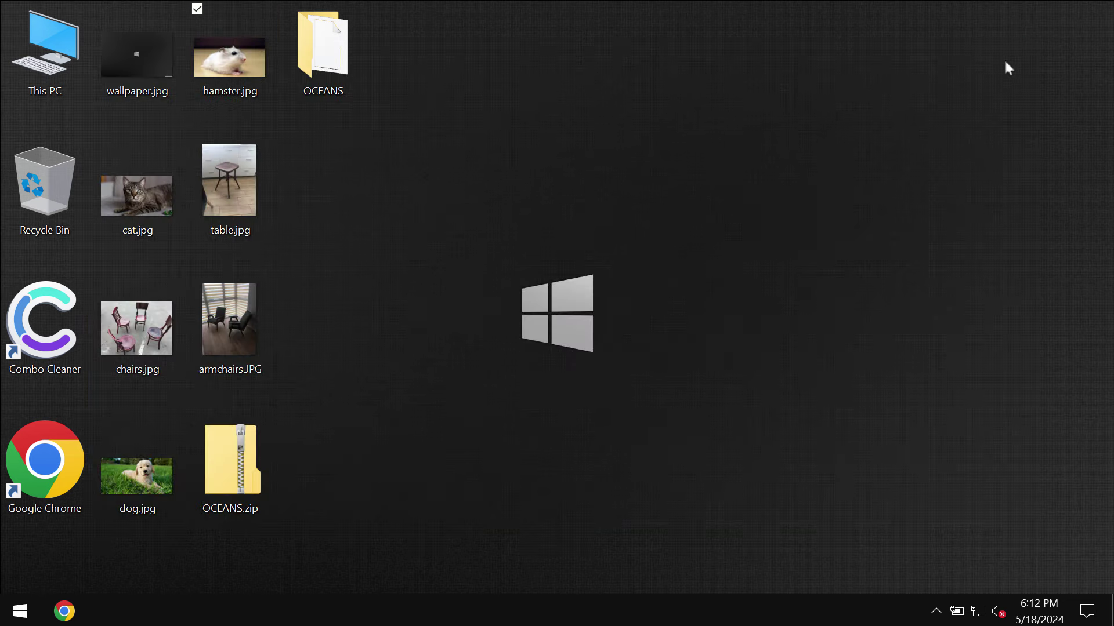
double_click(120, 213)
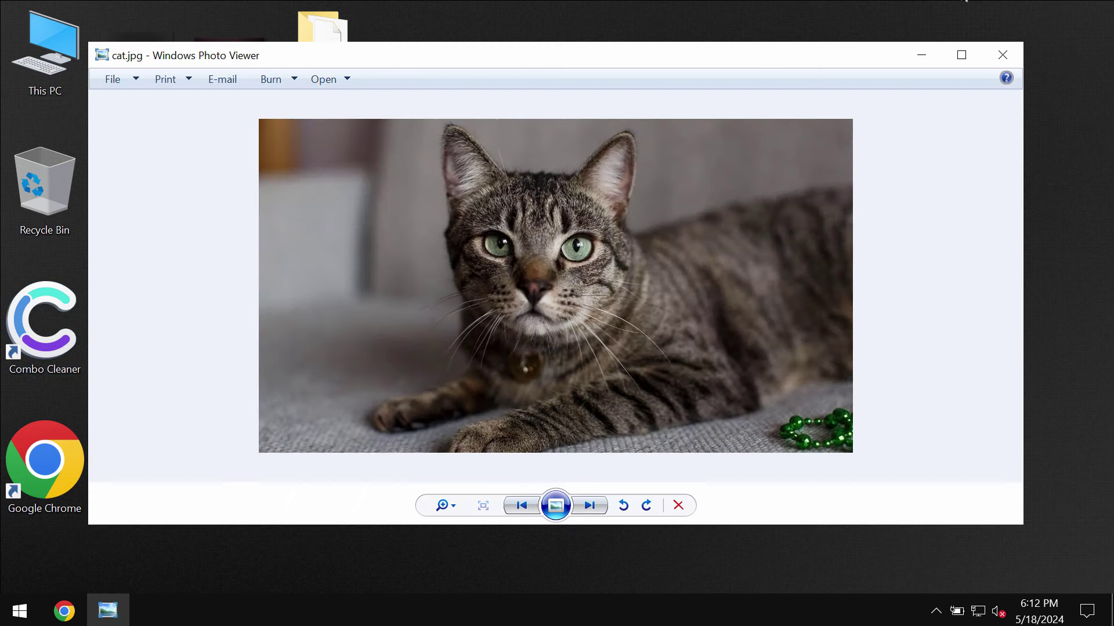
click(1003, 54)
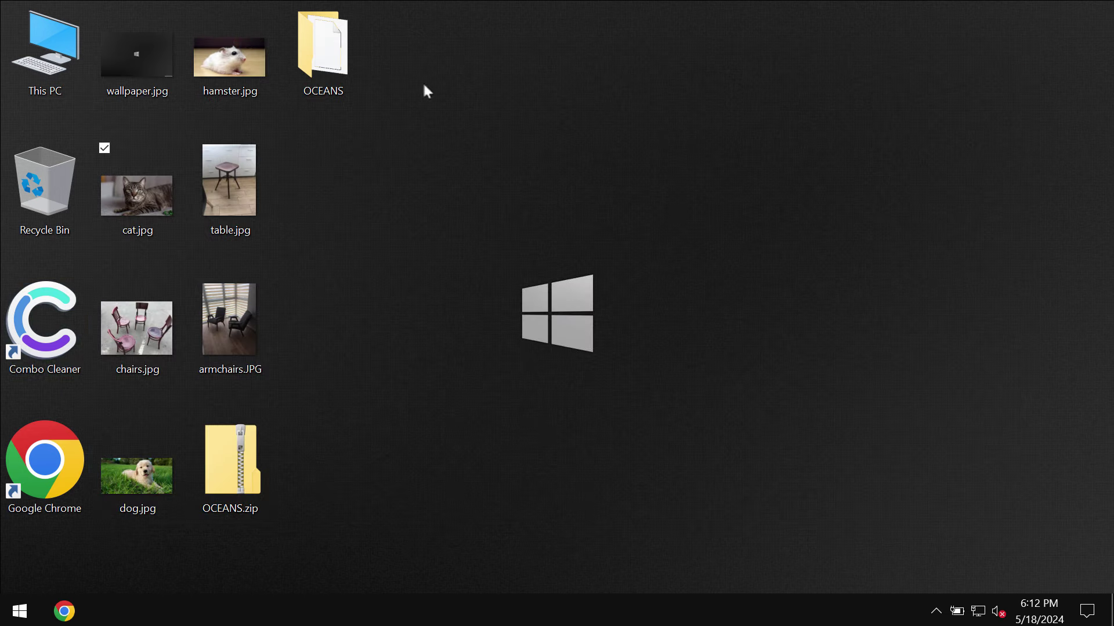
click(137, 85)
double_click(137, 85)
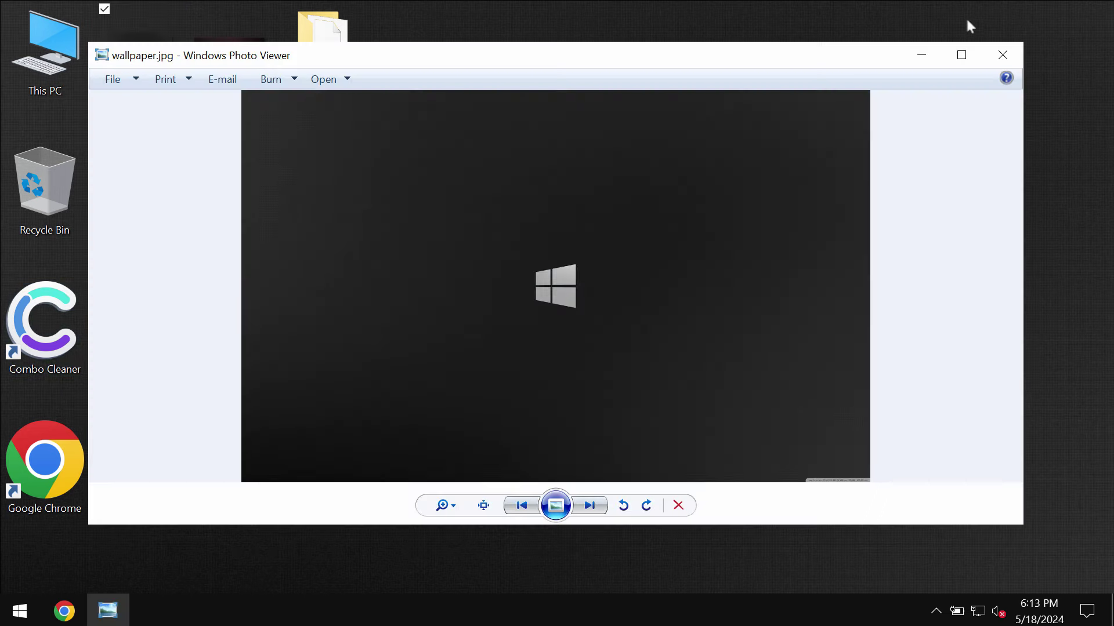
click(1003, 55)
double_click(137, 477)
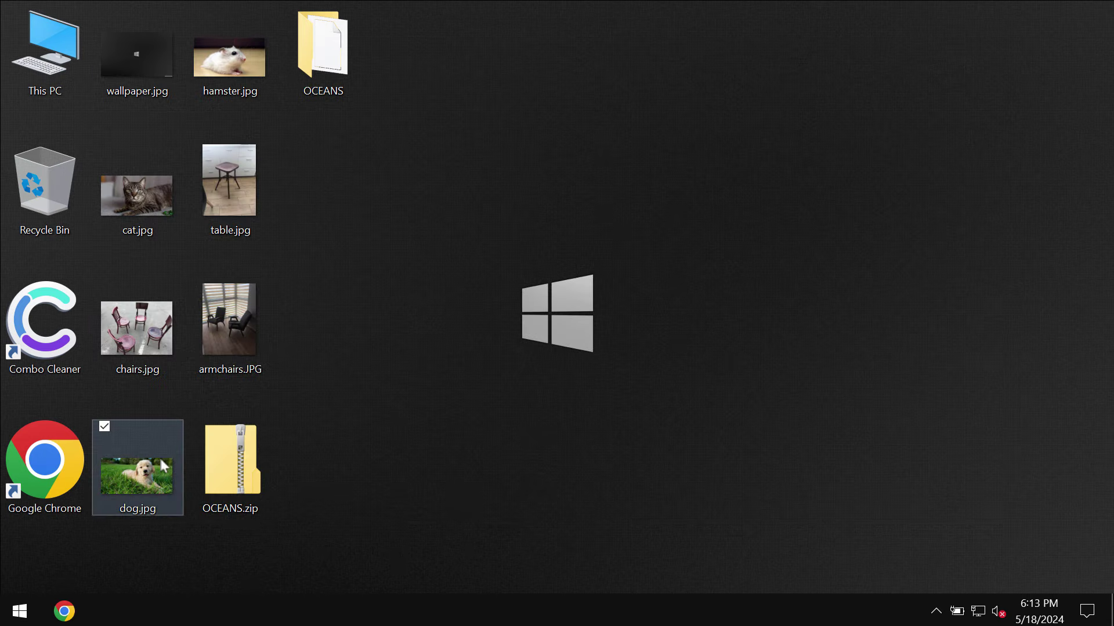
click(1002, 54)
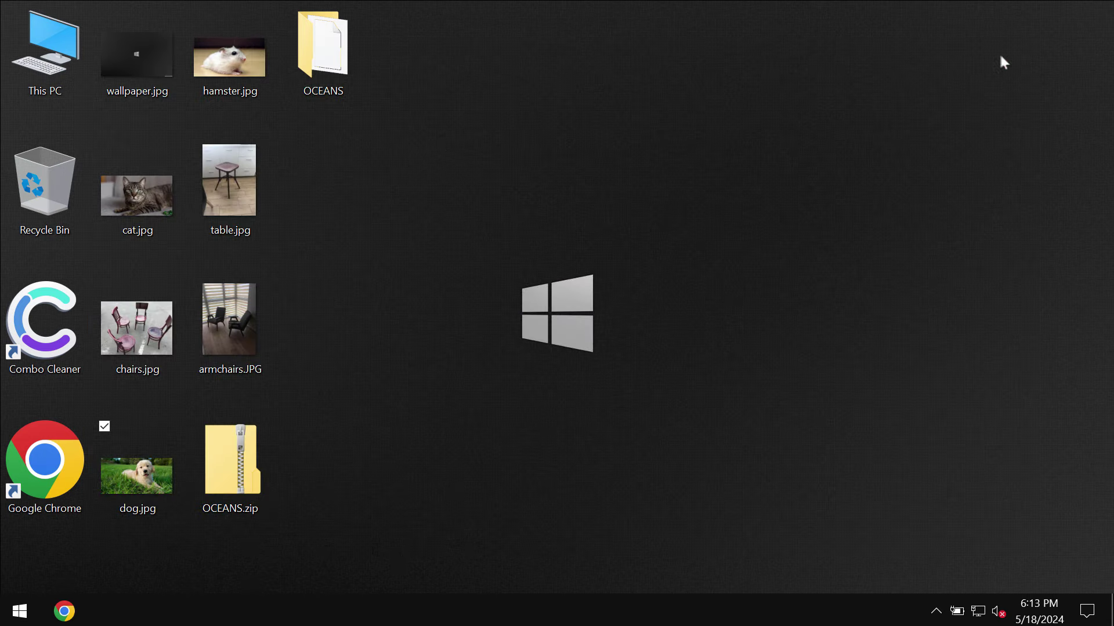
Step: Select the application file inside the OCEANS folder, then close the folder window
click(329, 63)
double_click(329, 63)
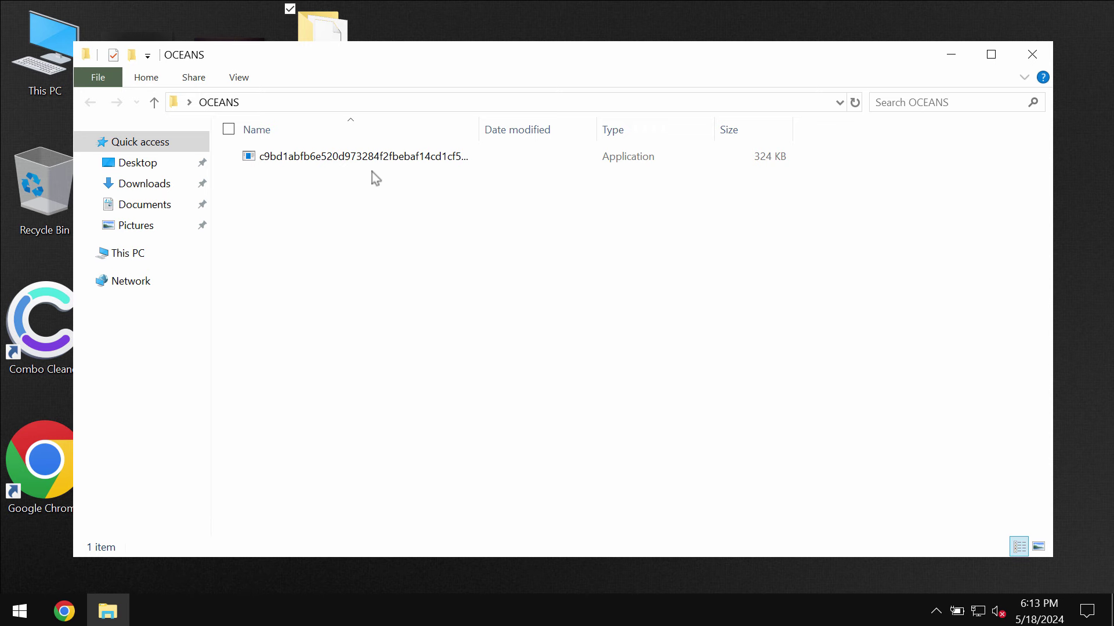
click(389, 160)
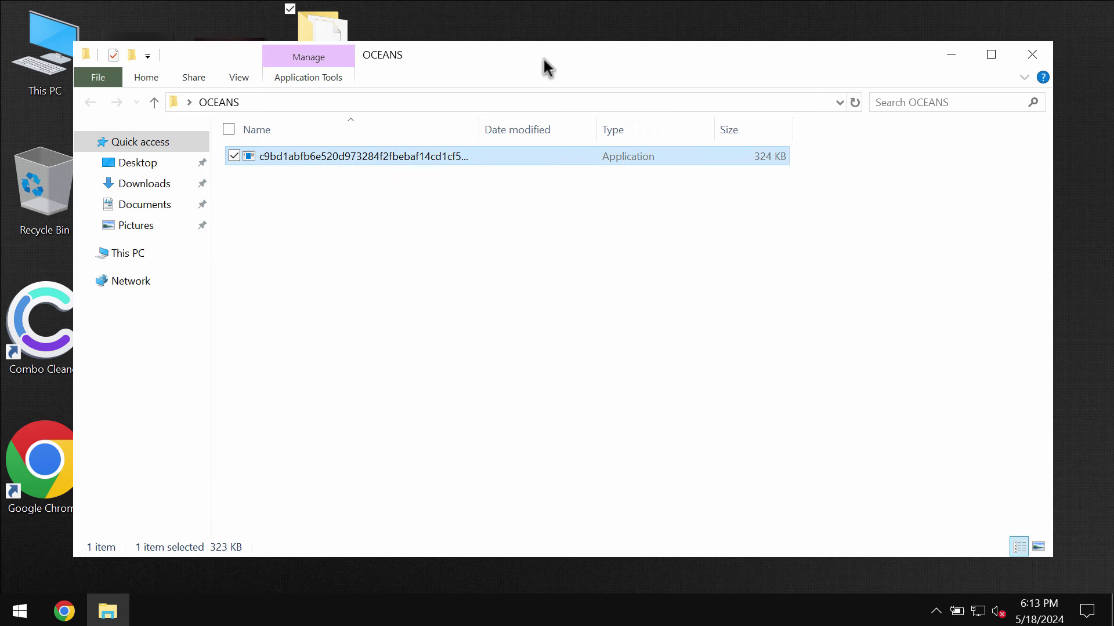
click(1032, 54)
click(610, 143)
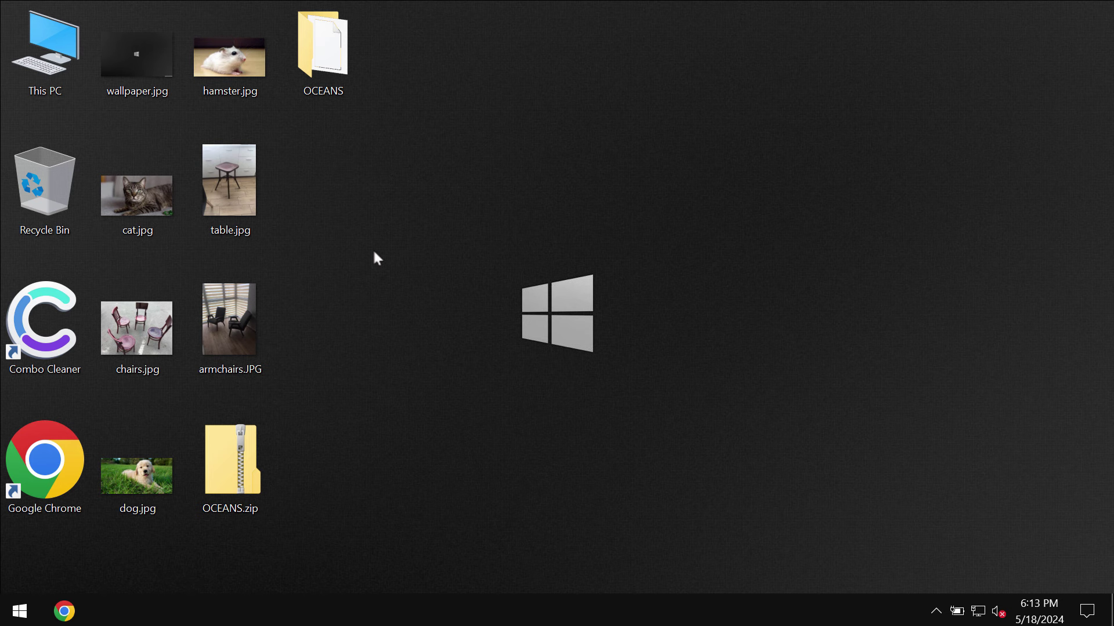
Step: Check running processes in Task Manager while the desktop files get encrypted
right_click(561, 620)
click(589, 517)
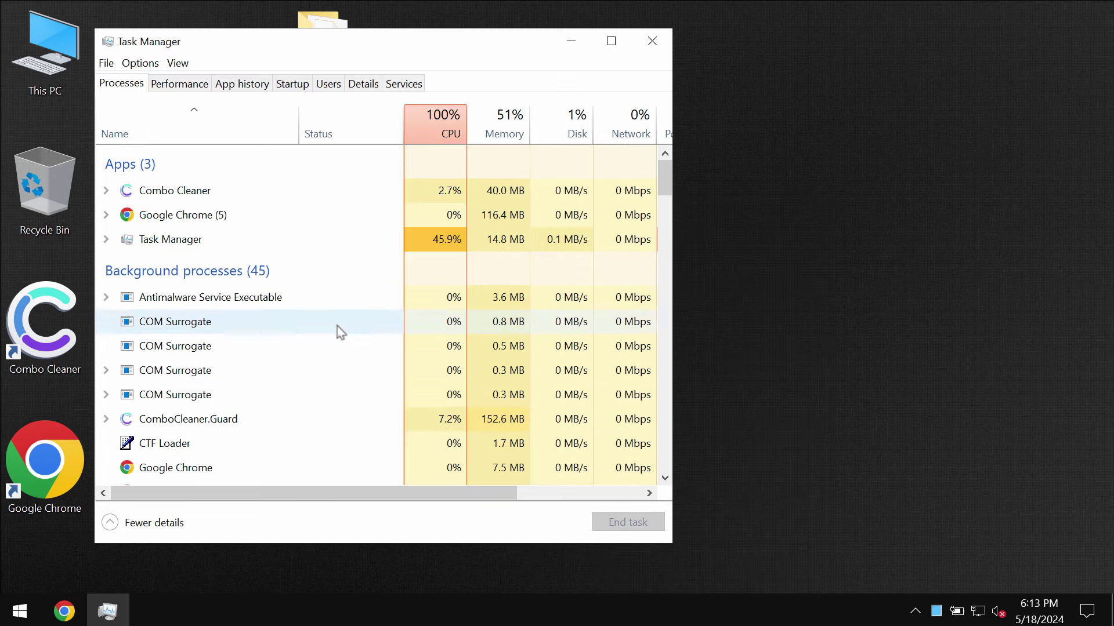
scroll(340, 331, down, 1)
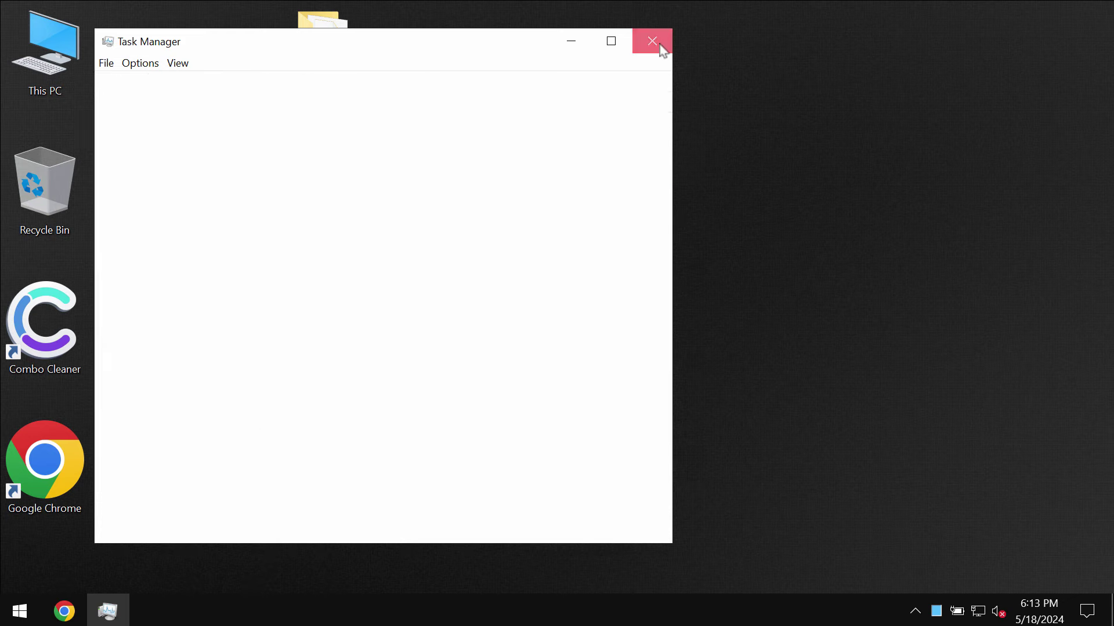
click(652, 40)
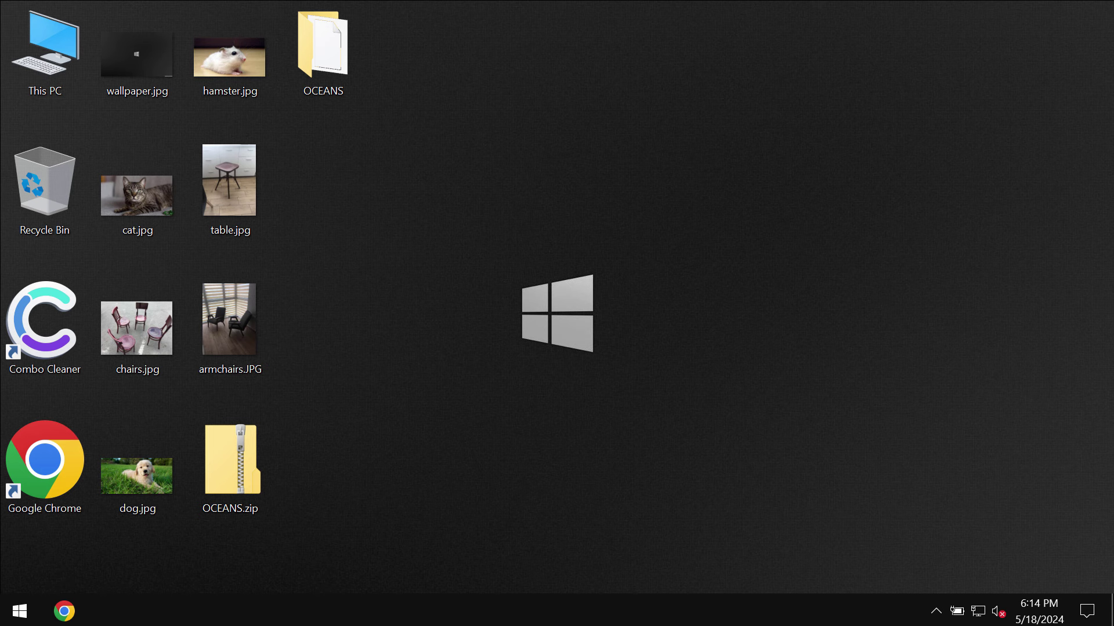
click(97, 100)
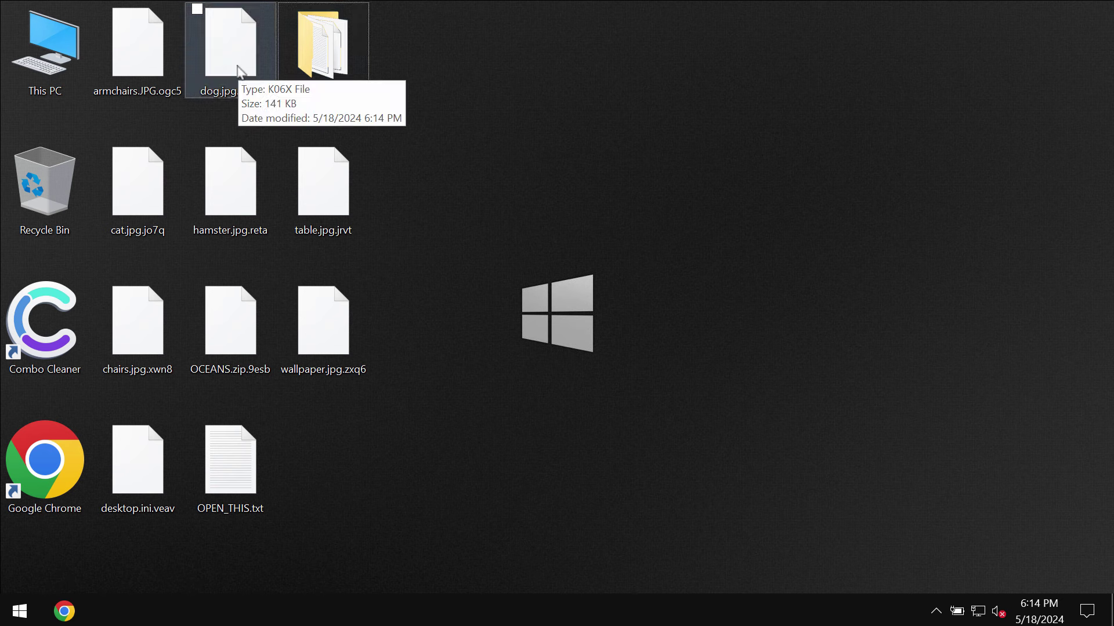
Step: Try opening the encrypted dog.jpg.k06x so the OPEN_THIS.txt ransom note appears in Notepad
click(239, 71)
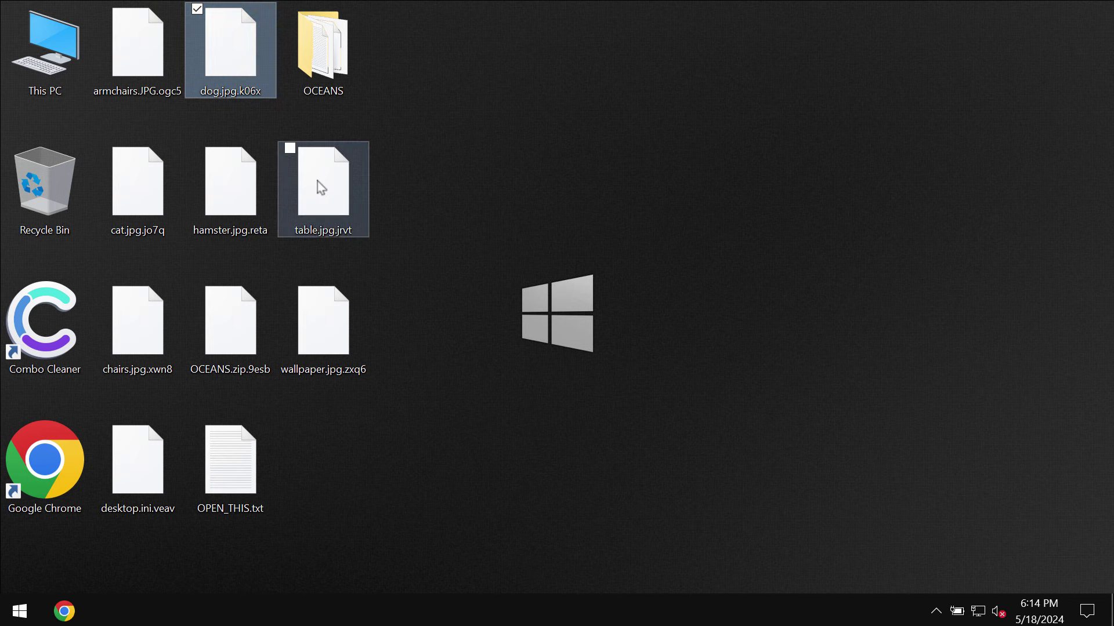
key(Return)
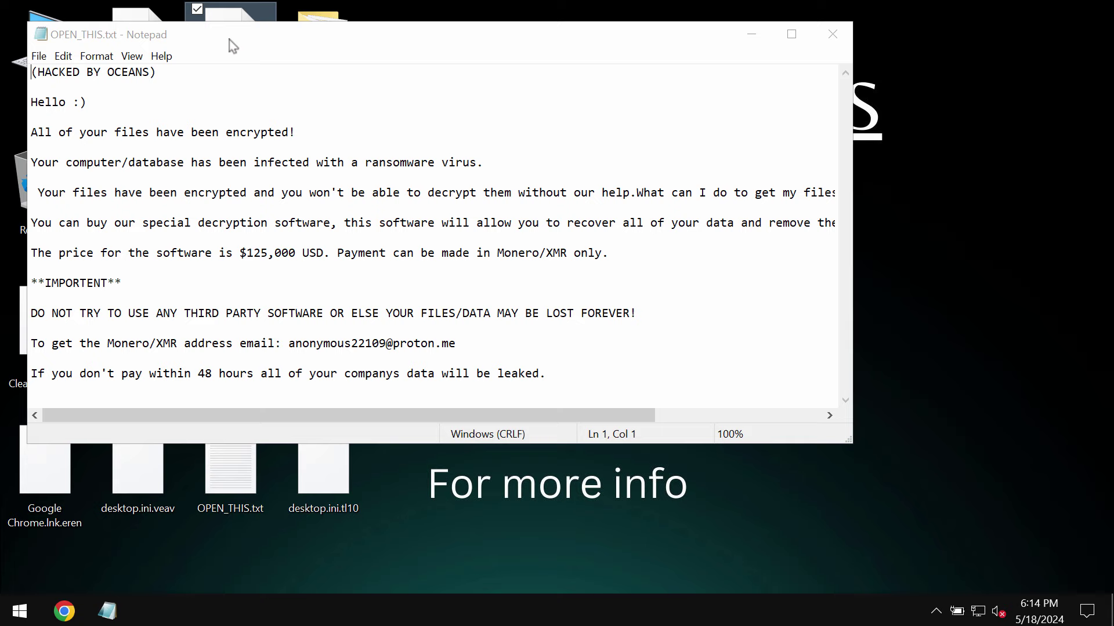
Step: Move the Notepad ransom note down-right, then minimize it to expose the HACKED BY OCEANS wallpaper
drag(238, 37, 335, 106)
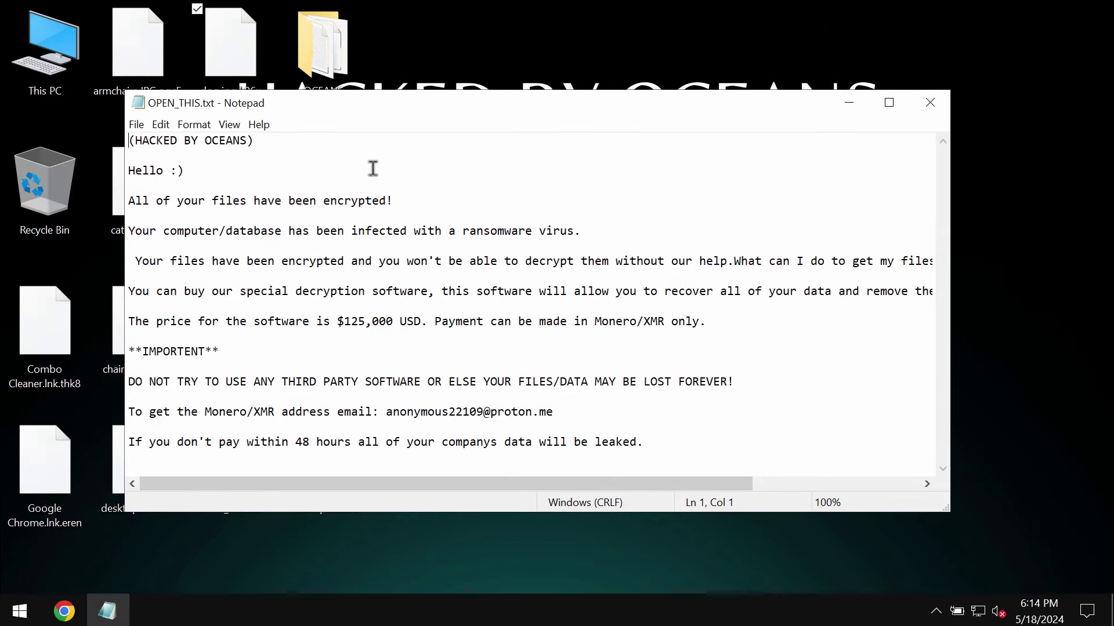
click(854, 103)
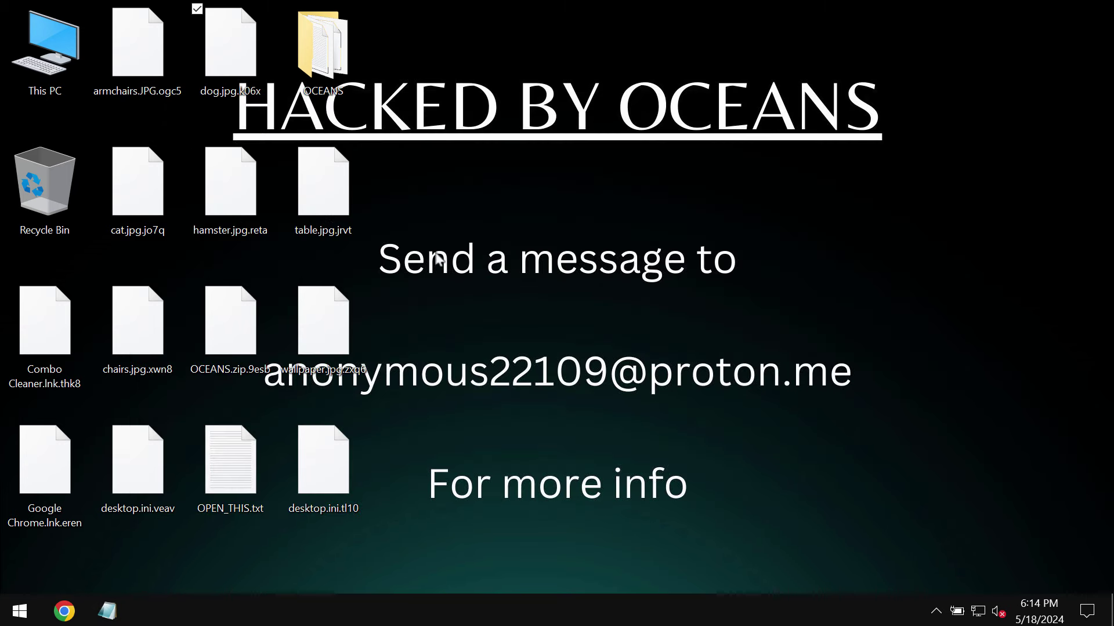
Step: Show the combocleaner.com page in Chrome, minimize Chrome, then expand the hidden tray icons
click(64, 612)
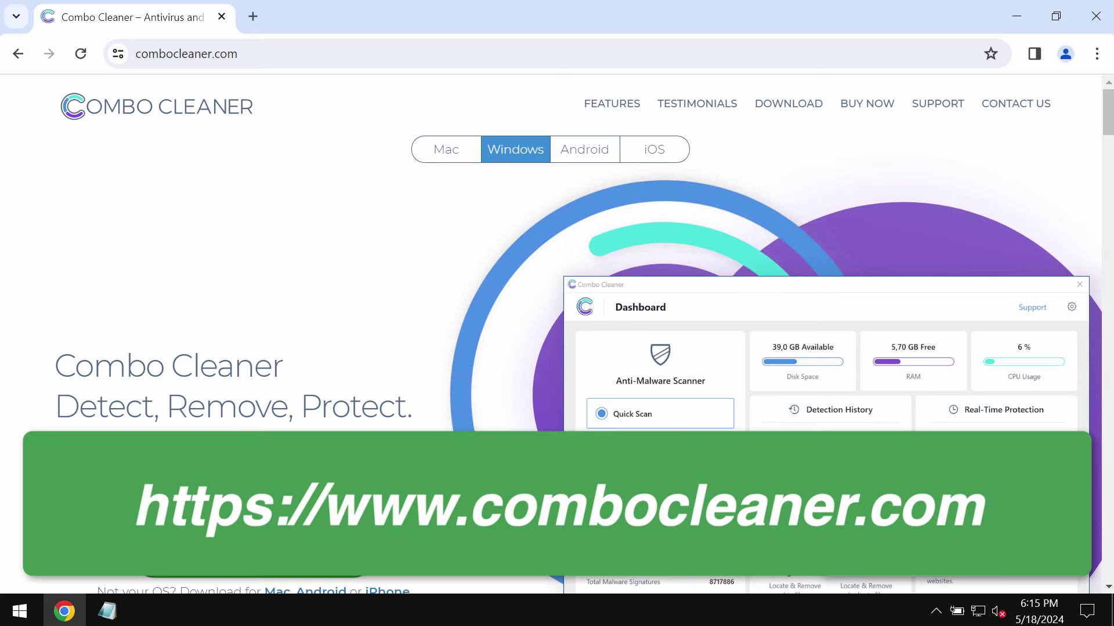
click(1017, 17)
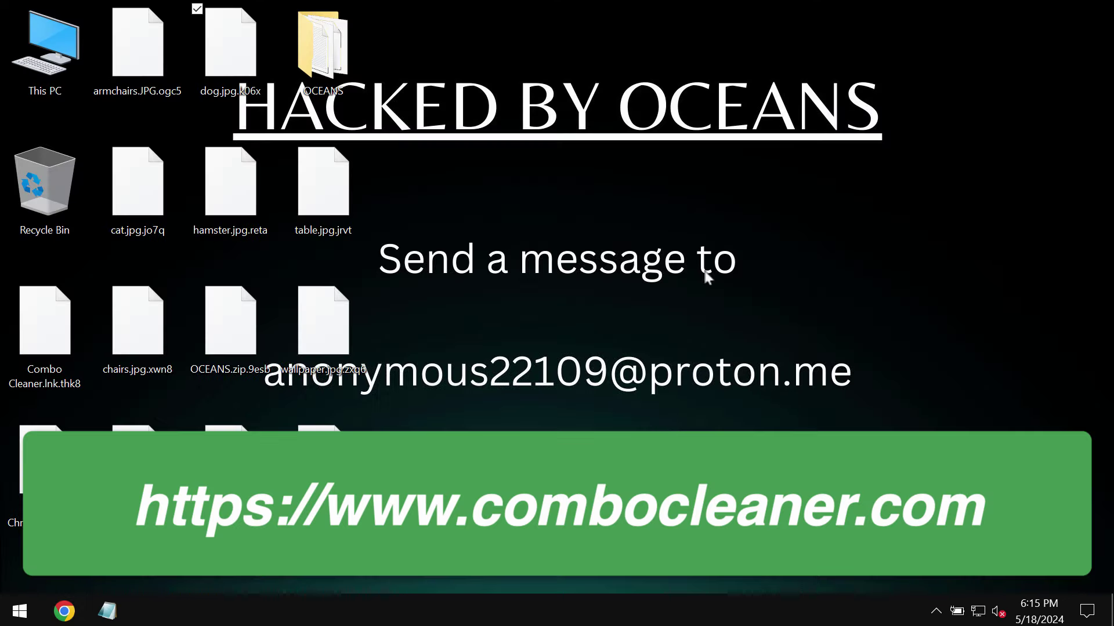
click(936, 612)
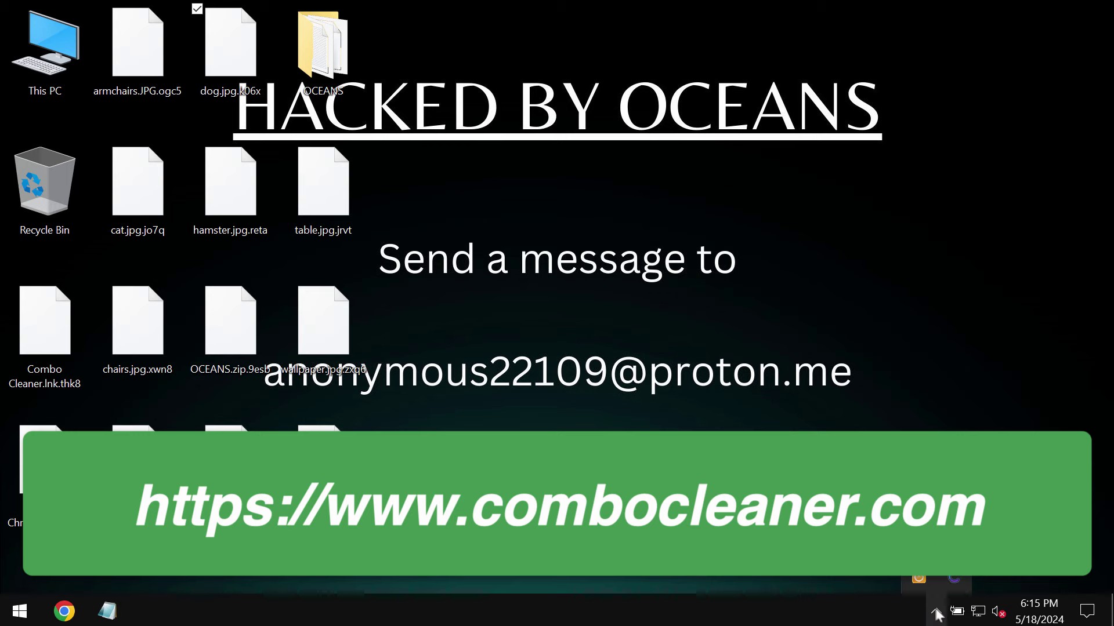
Step: Dismiss the no-malware result, launch a Quick Scan, and return to its progress page
click(953, 577)
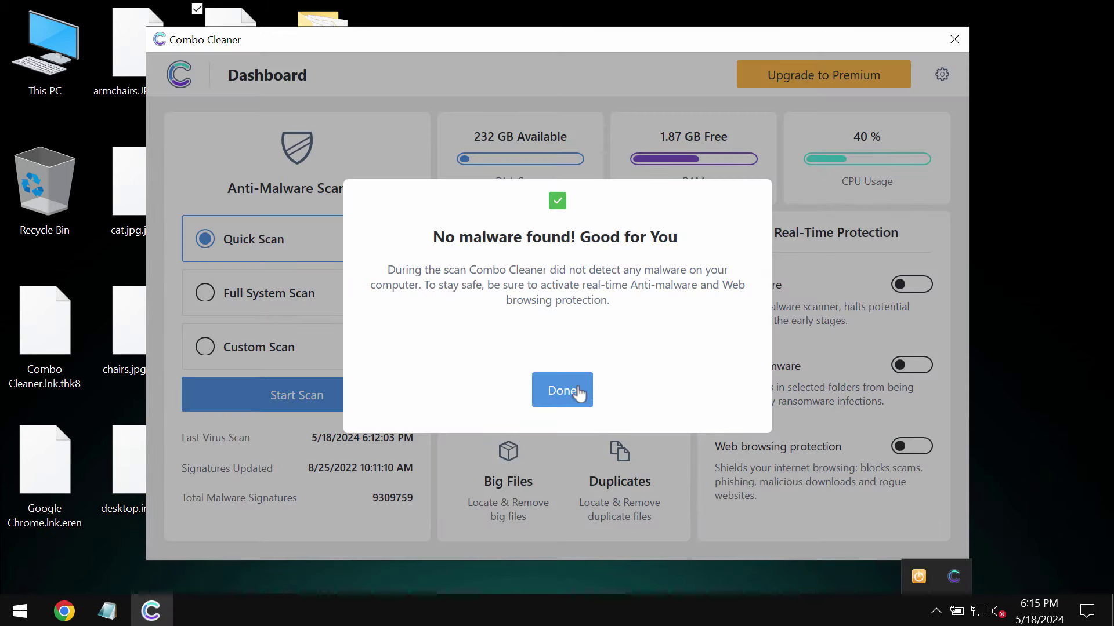
click(561, 391)
click(357, 398)
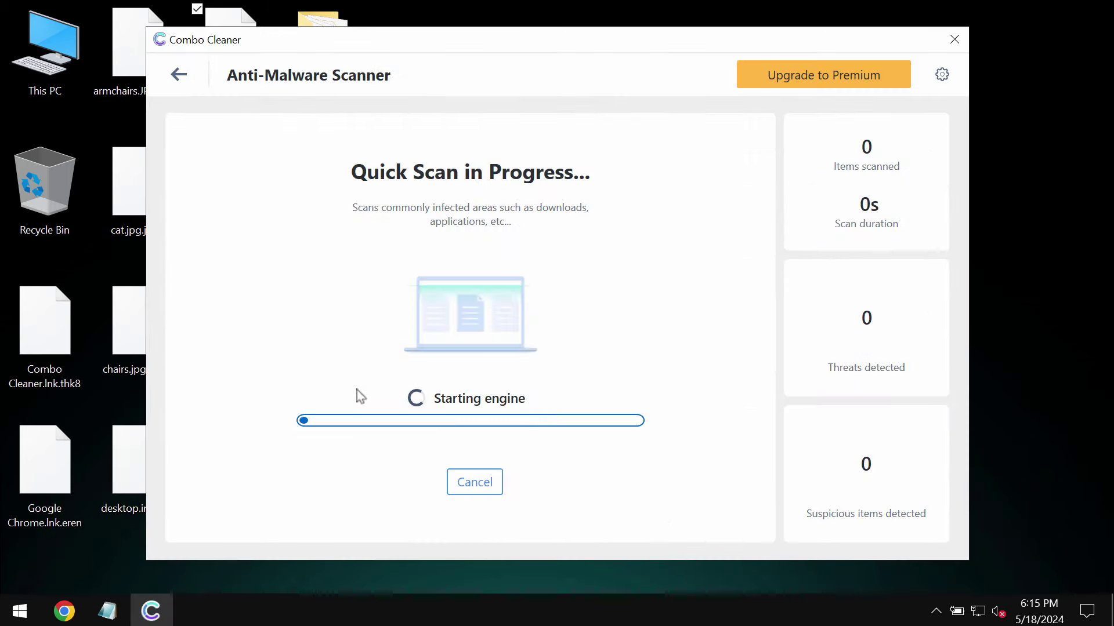
click(180, 71)
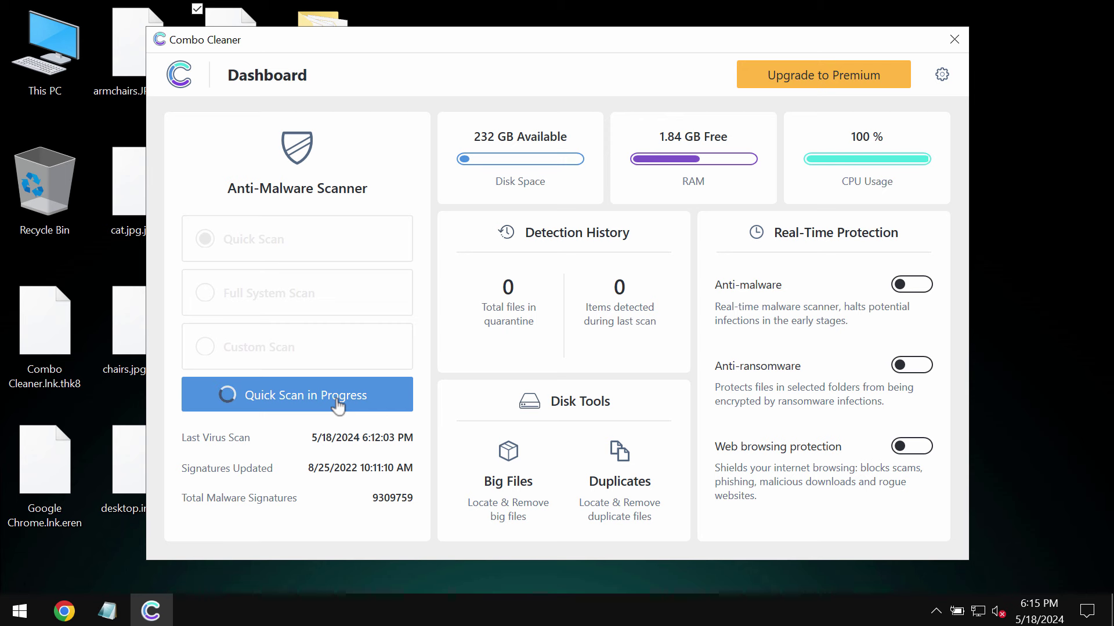
click(338, 405)
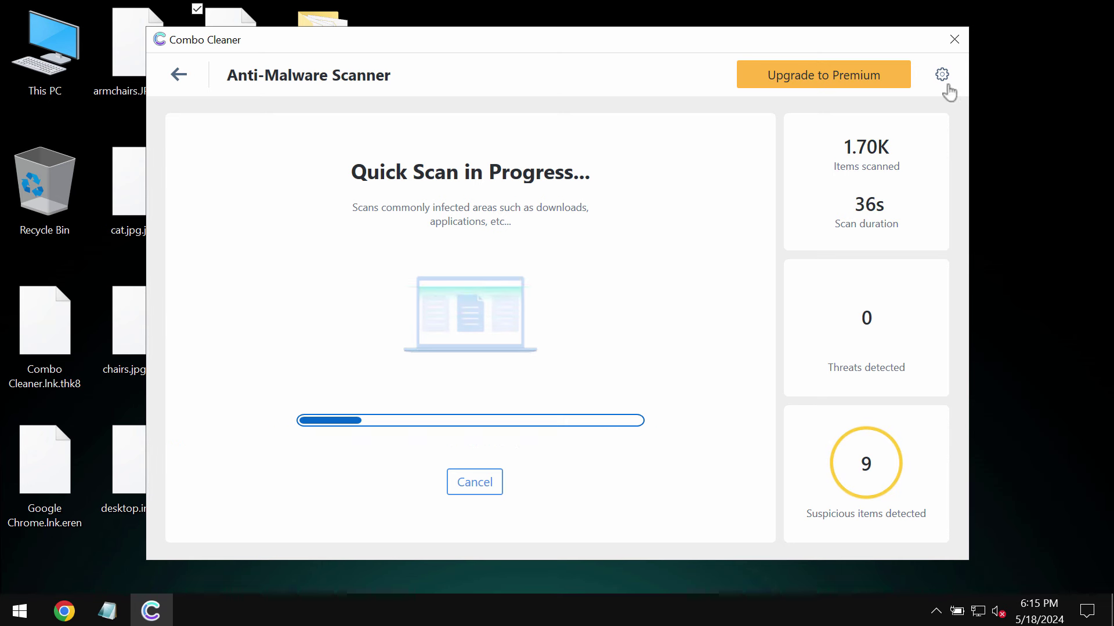
click(879, 83)
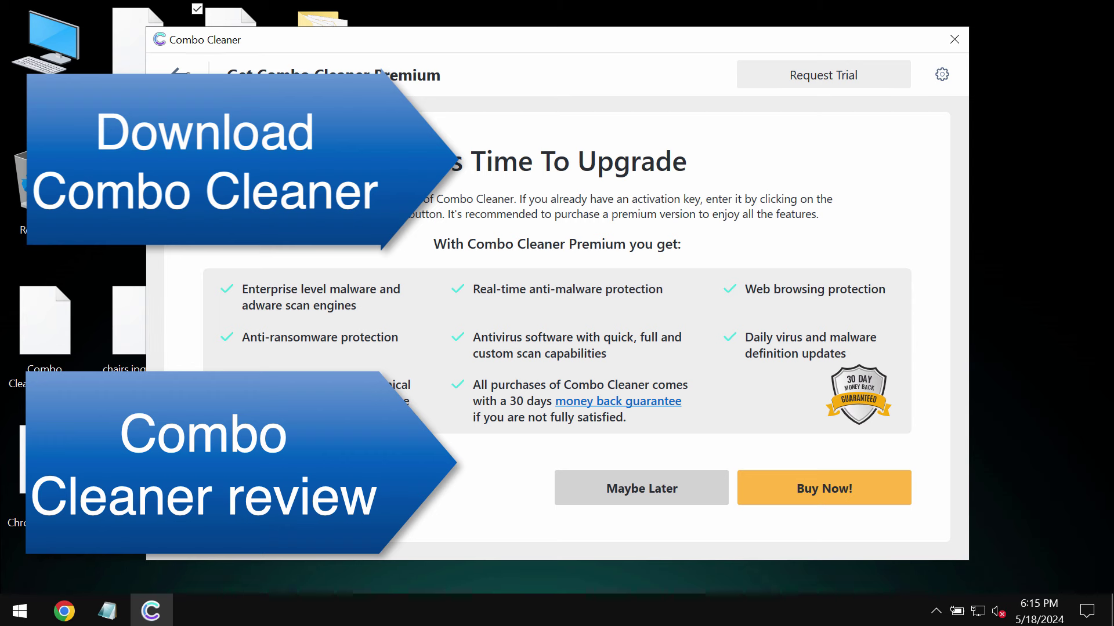
click(179, 72)
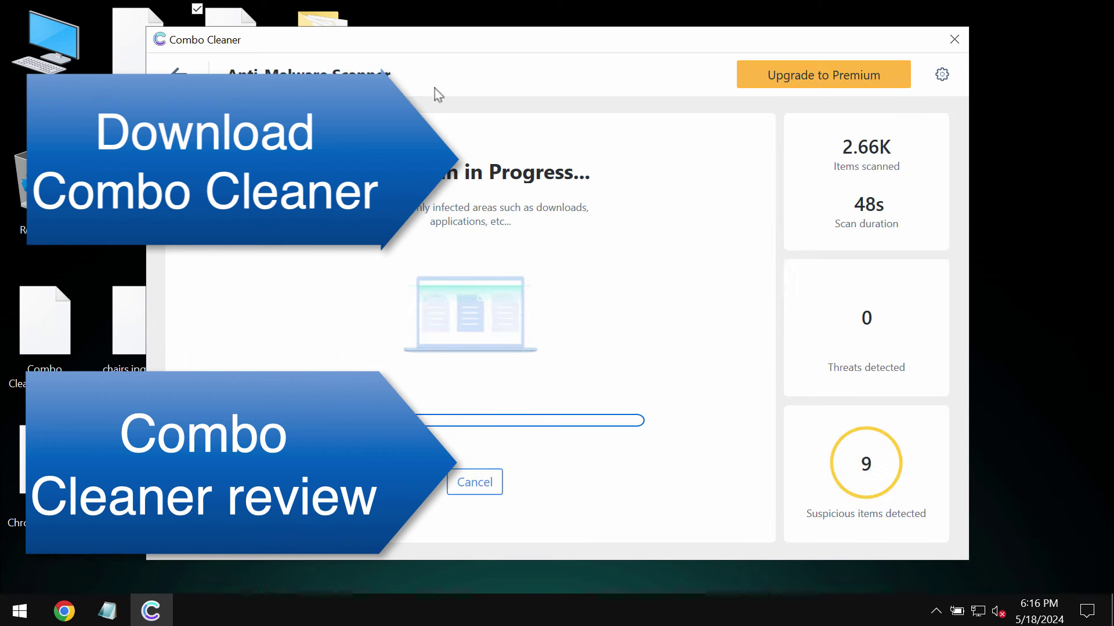